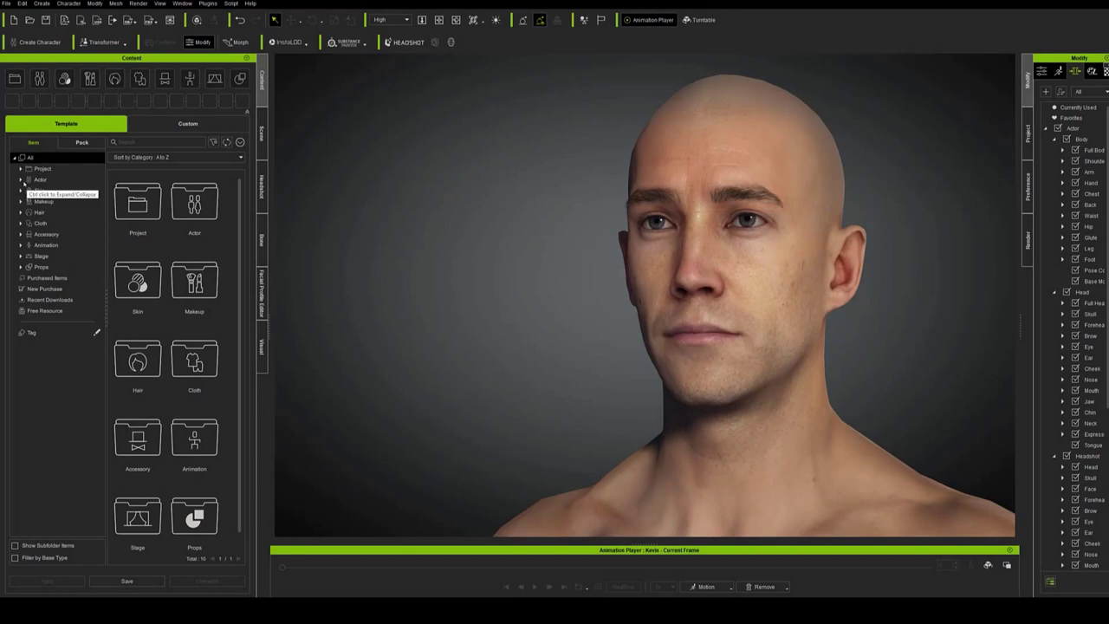
Step: Replace the bald base male with the Male African actor from the Human Anatomy characters
click(21, 179)
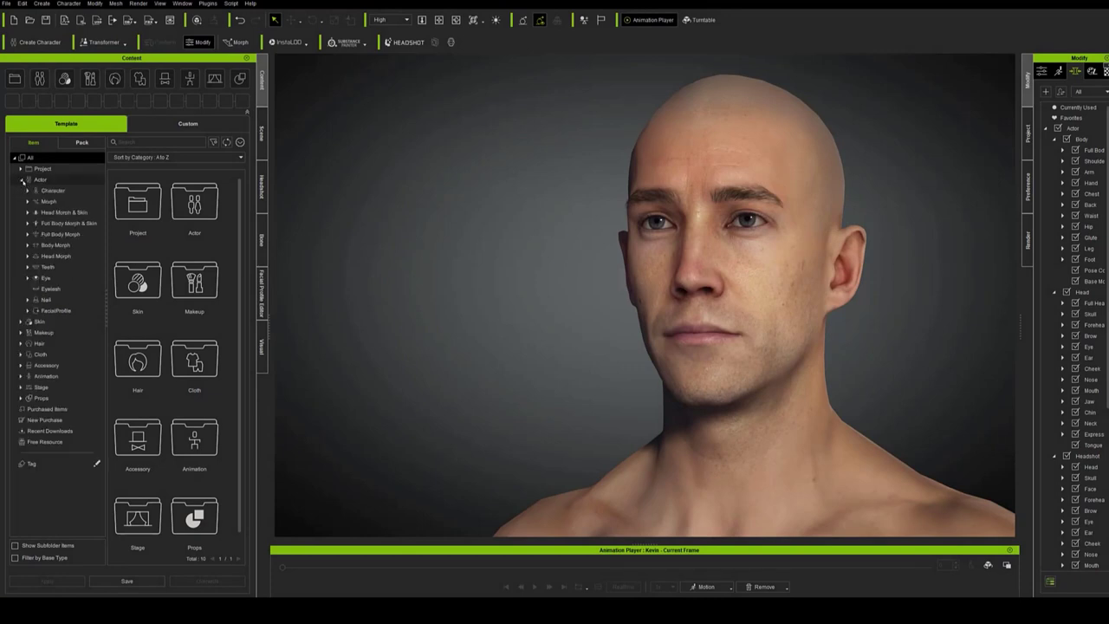
click(28, 190)
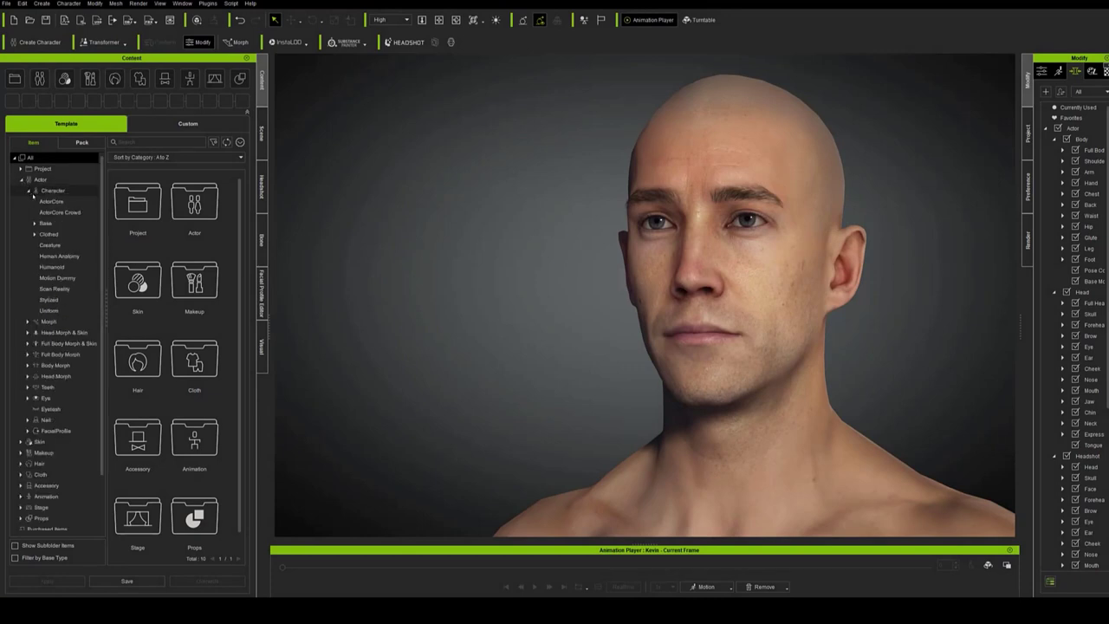
click(71, 257)
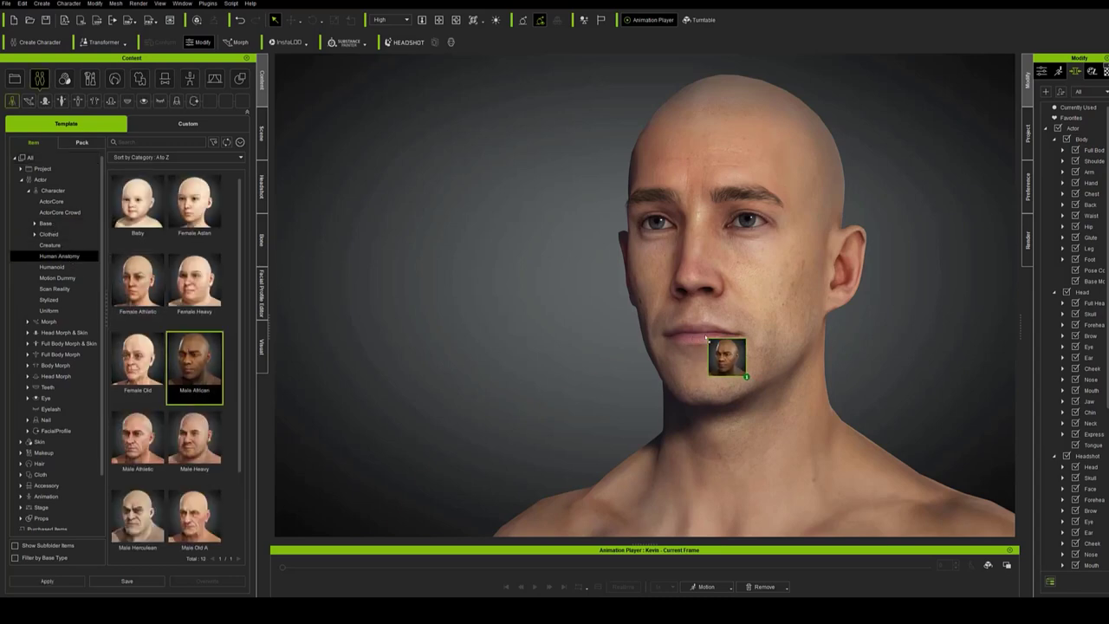
drag(706, 337, 707, 338)
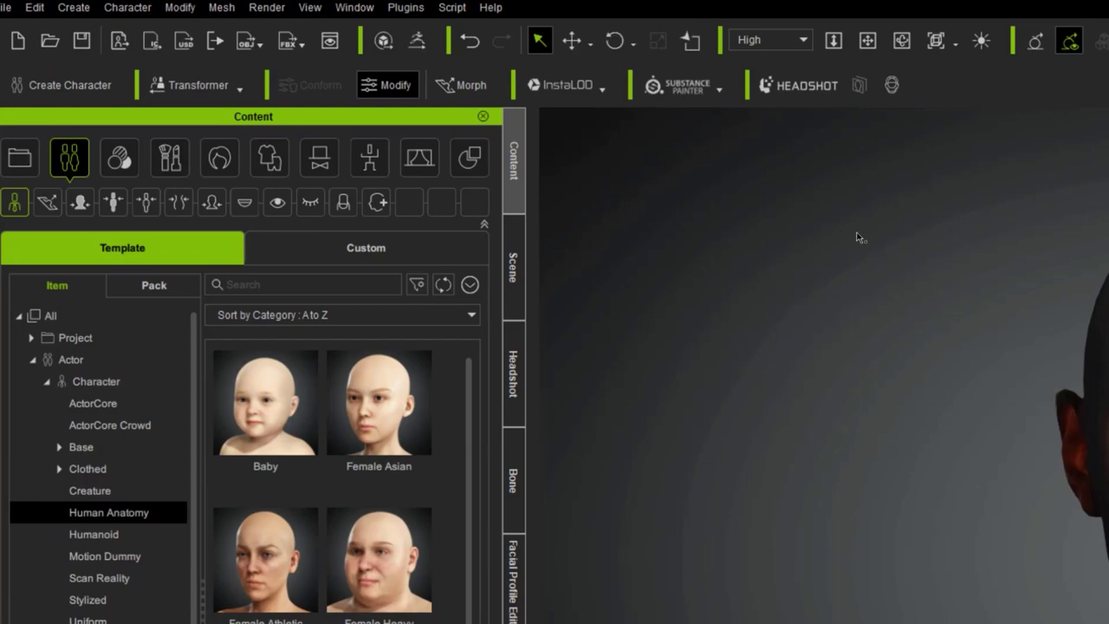
Step: Send the head to ZBrush via GoZ and reshape the face with the Move brush
click(417, 41)
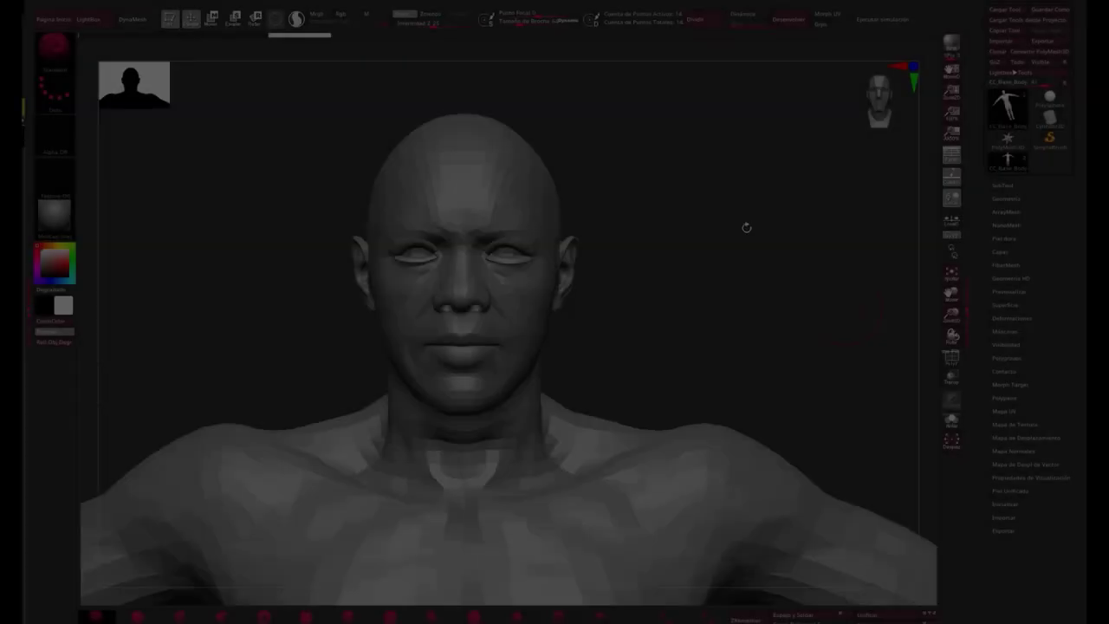
key(d)
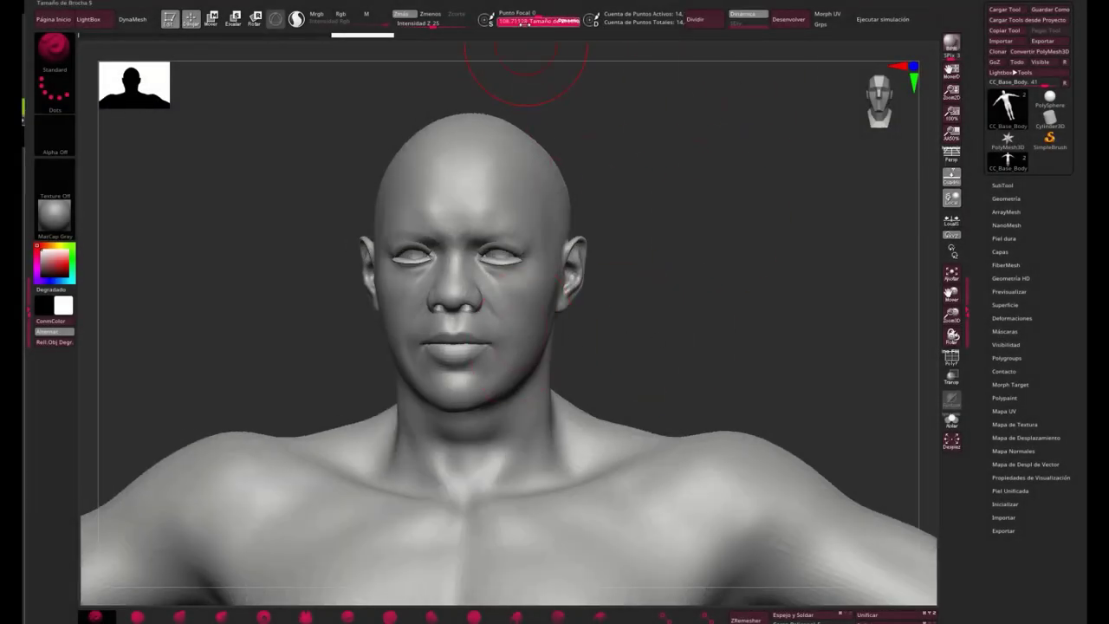
drag(532, 78, 450, 87)
click(177, 615)
drag(563, 329, 631, 333)
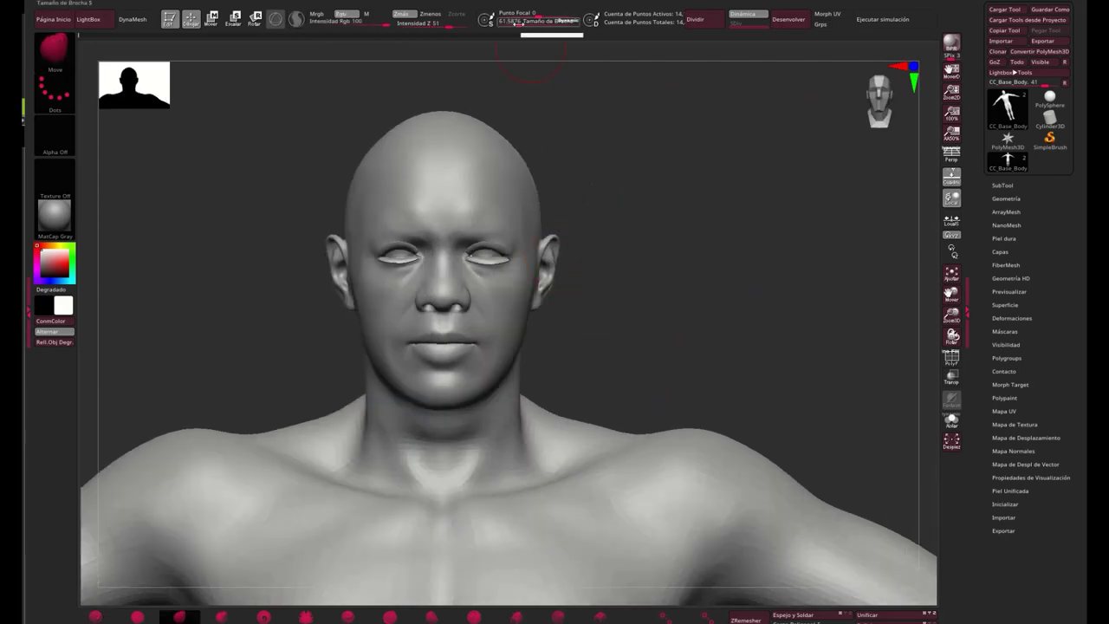
drag(530, 71, 512, 402)
Step: Turn on Polyframe and orbit the head to check its profile, back and front
key(shift+f)
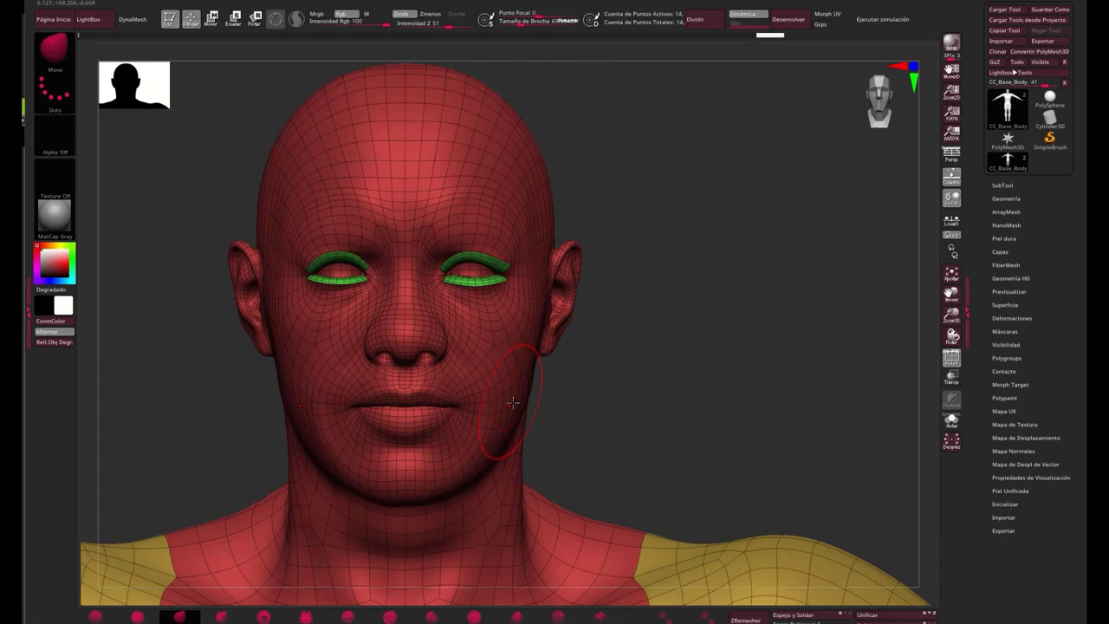
drag(517, 489, 484, 331)
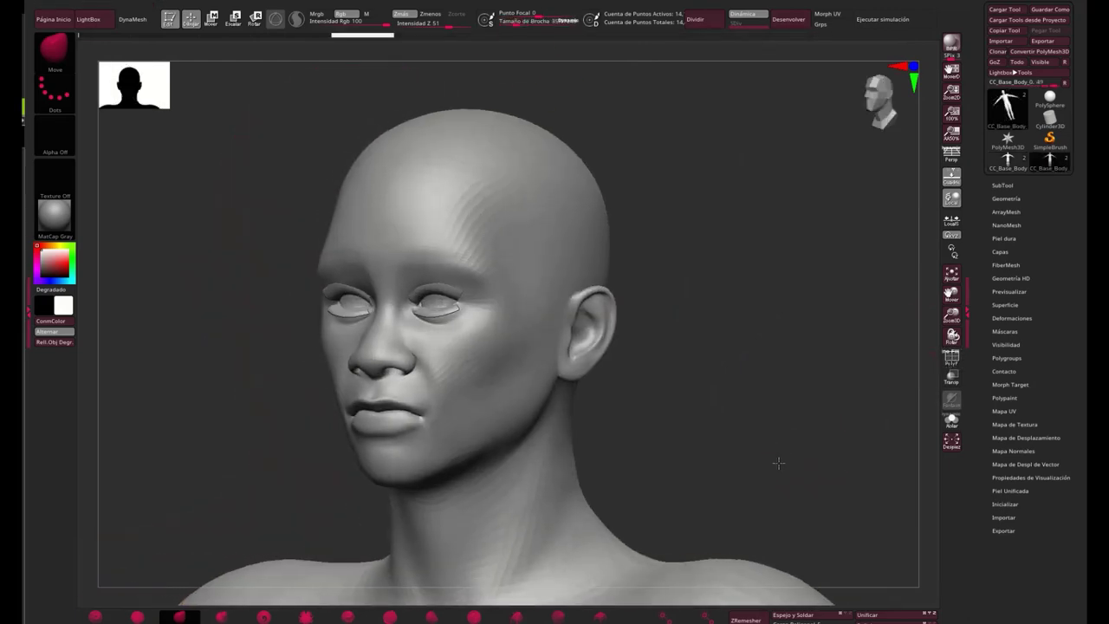
mouse_move(778, 462)
mouse_down()
mouse_move(760, 458)
mouse_move(797, 456)
mouse_up()
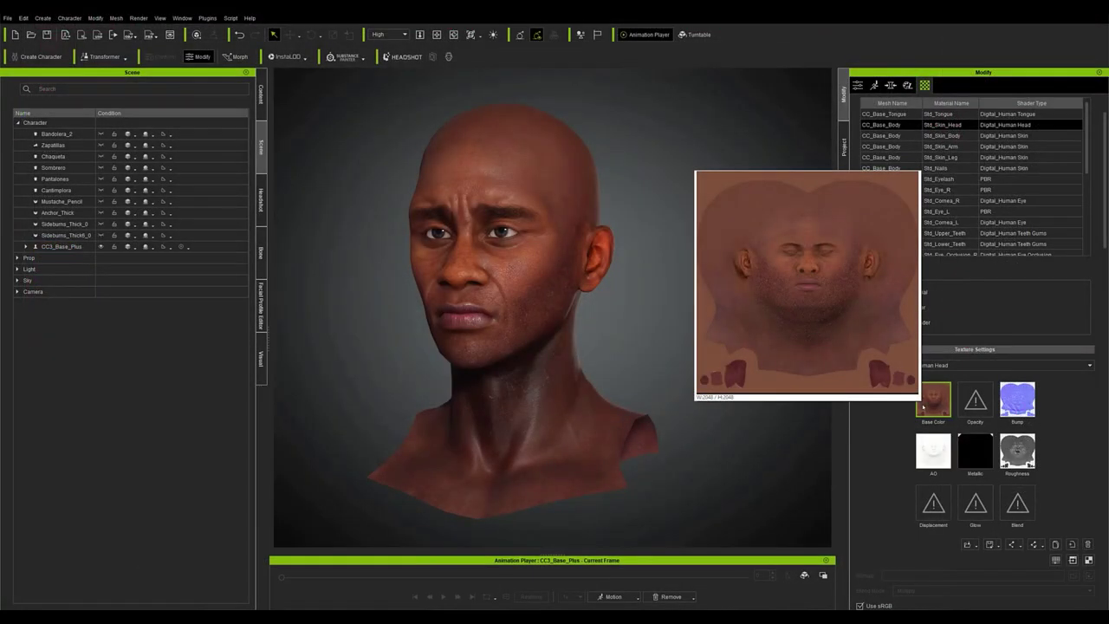
Step: Unhide the beard, cap, uniform and boots in the Scene panel, then inspect the boots and cap
drag(100, 235, 100, 134)
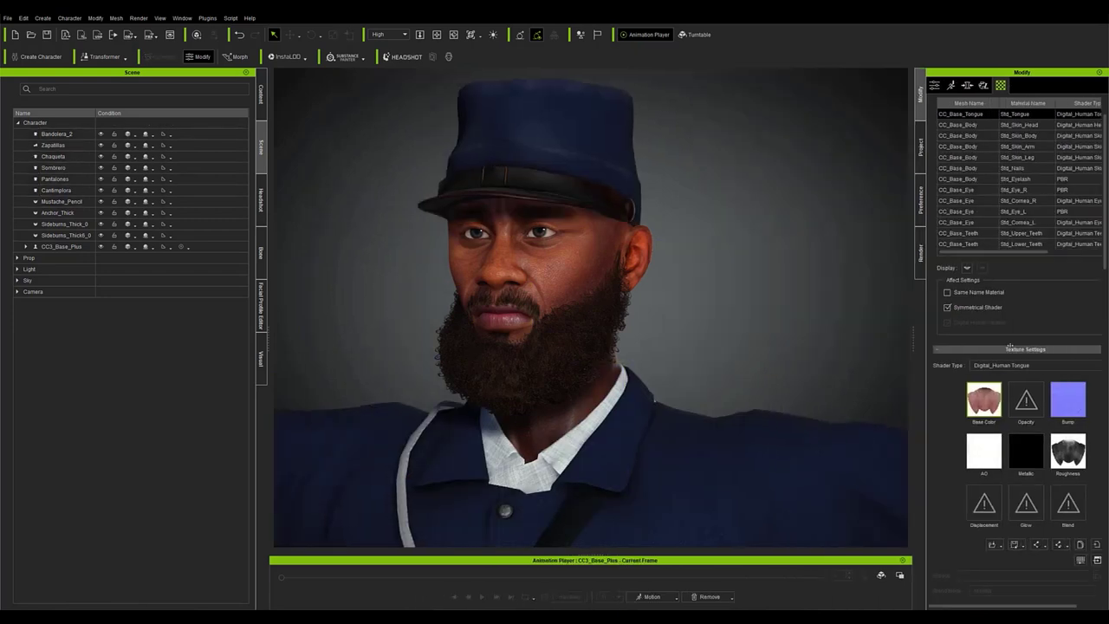
scroll(712, 381, down, 10)
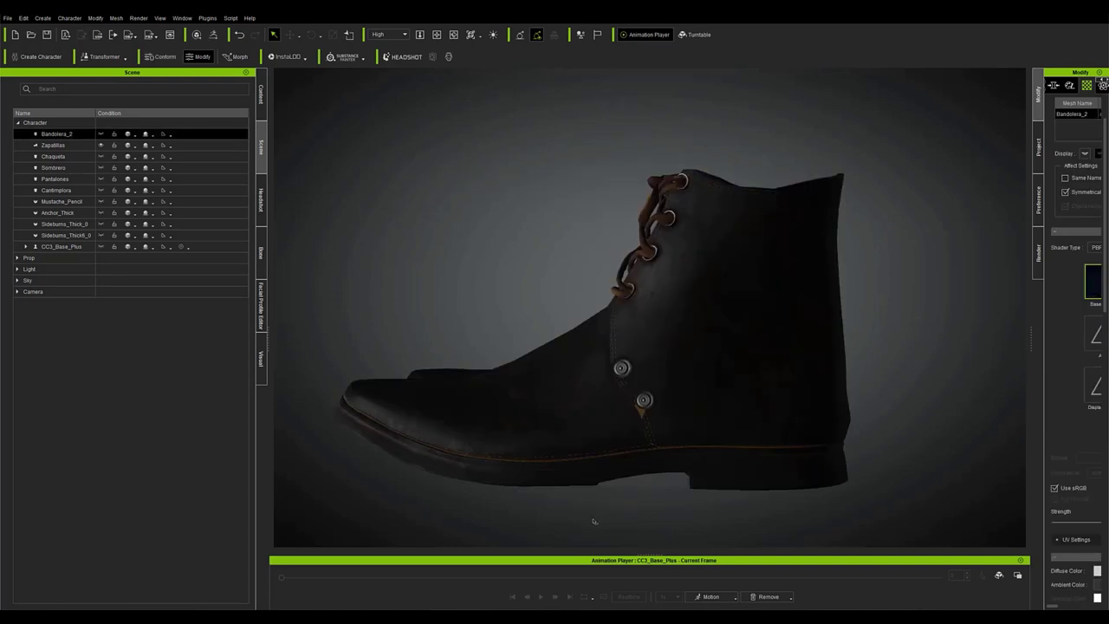
right_drag(593, 520, 816, 521)
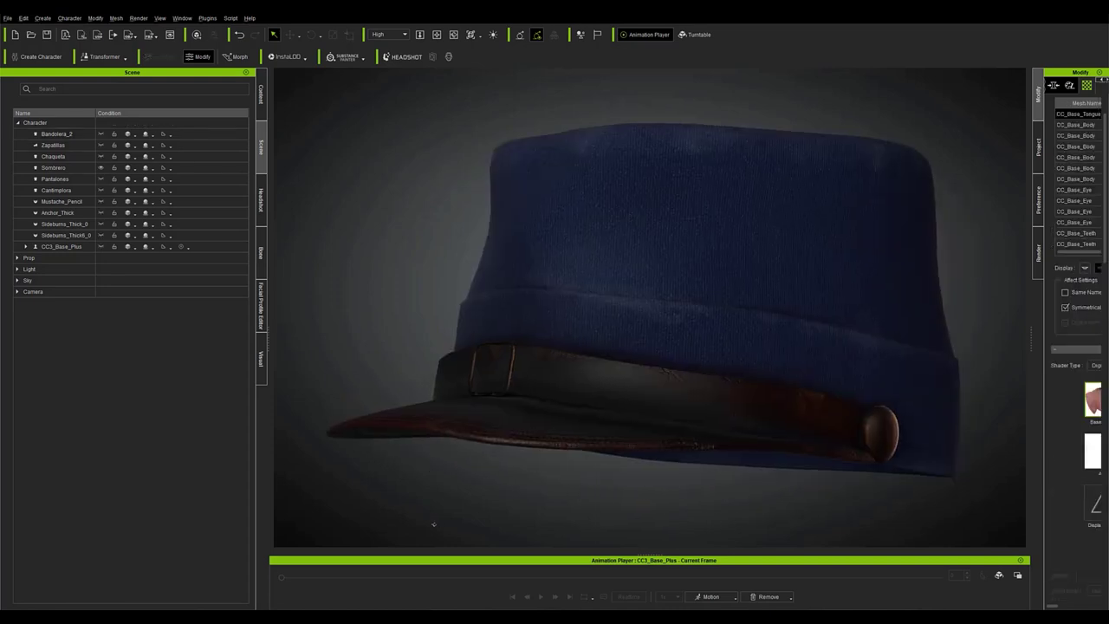
right_drag(433, 525, 635, 525)
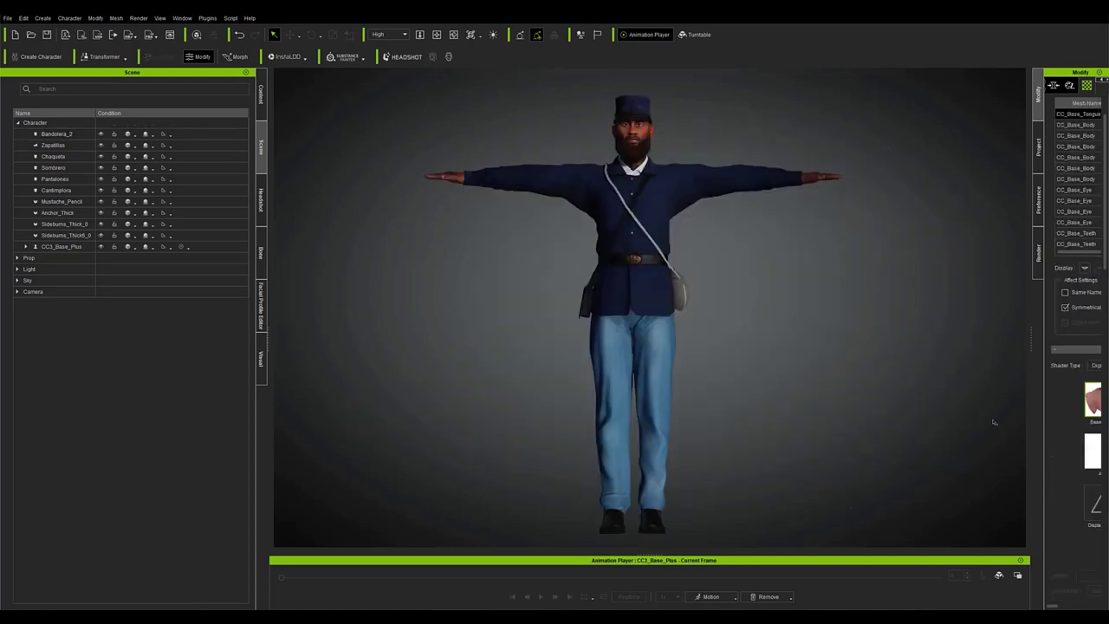
Step: Send the dressed soldier to iClone 8 from the viewport's right-click menu
right_click(686, 440)
mouse_move(728, 451)
click(795, 492)
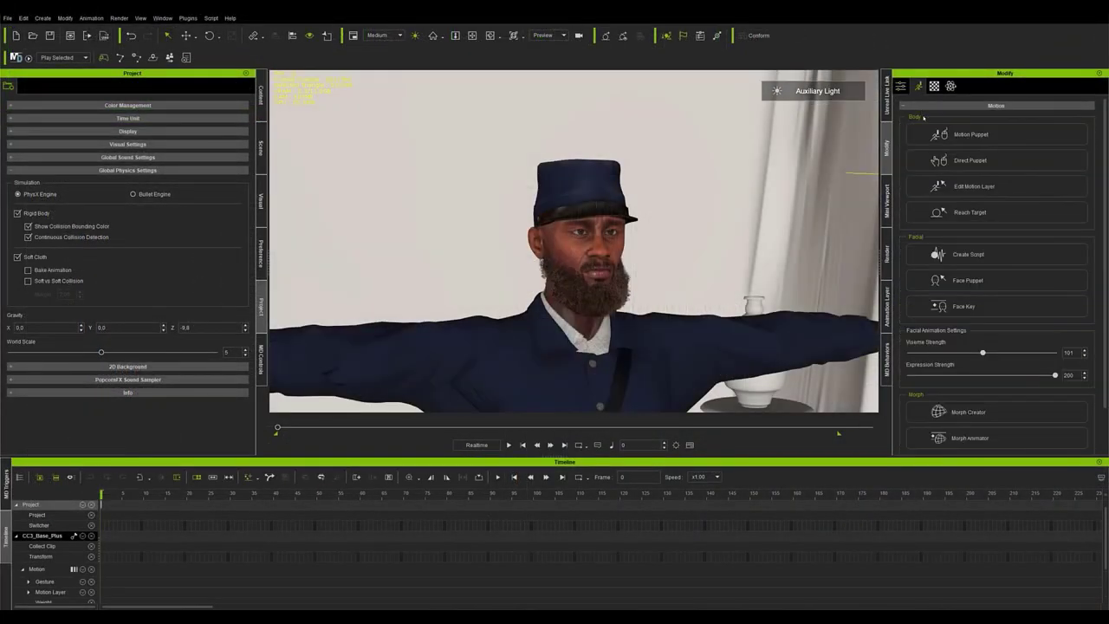
Step: Create a Facial talking script and move the voice-source dialog to the upper right
scroll(985, 327, down, 2)
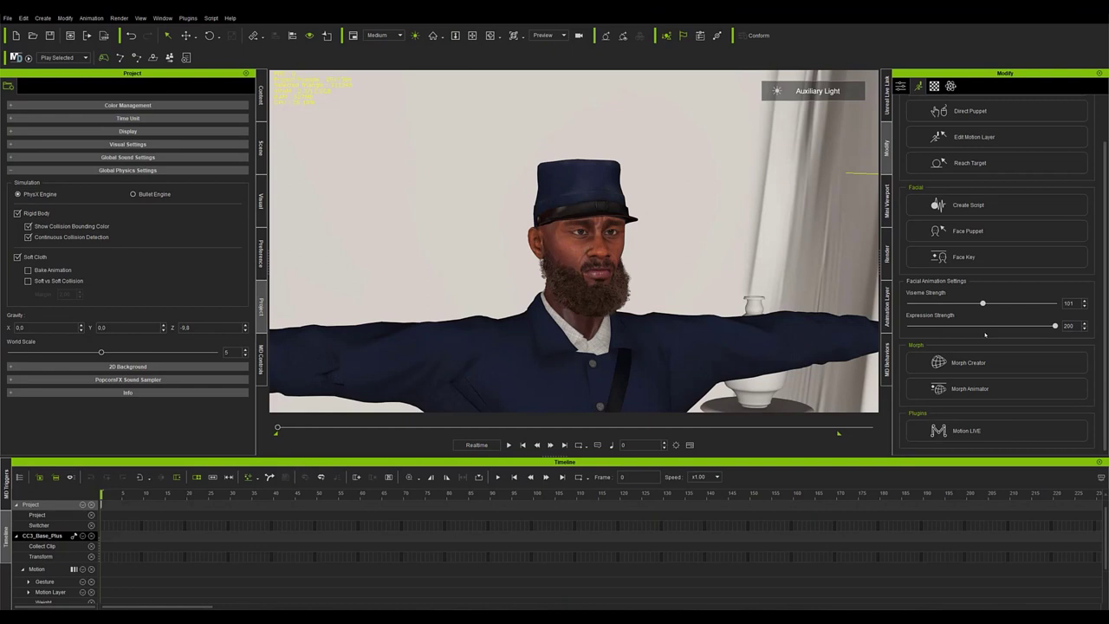
click(969, 208)
drag(570, 239, 831, 112)
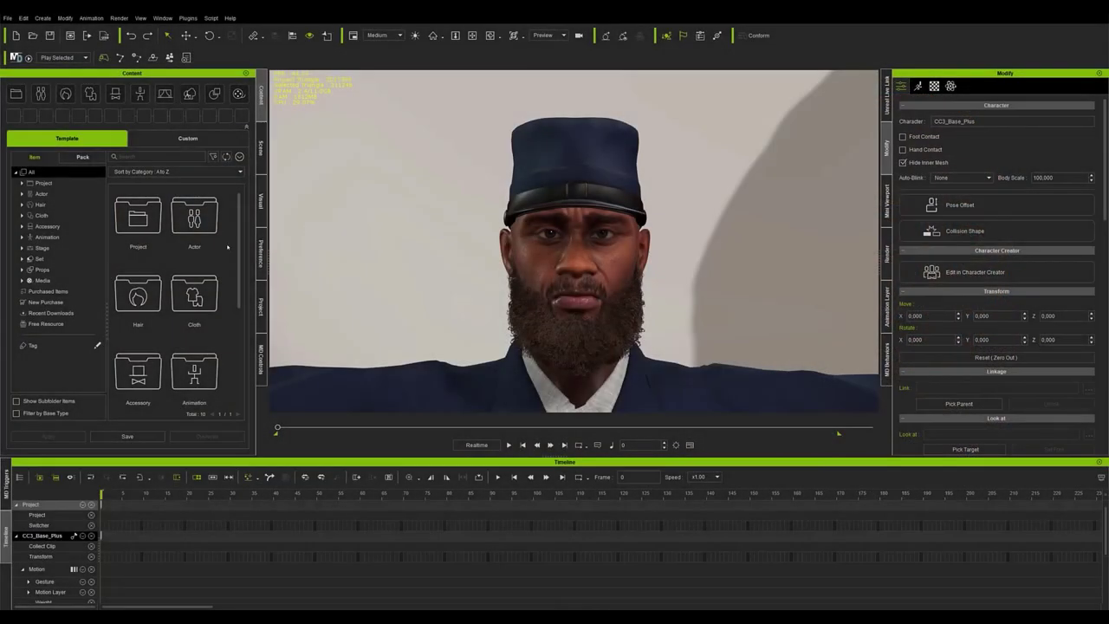
Step: Apply the Digital Soul > 1.Watch 'Look around' expression to the soldier's face
click(23, 237)
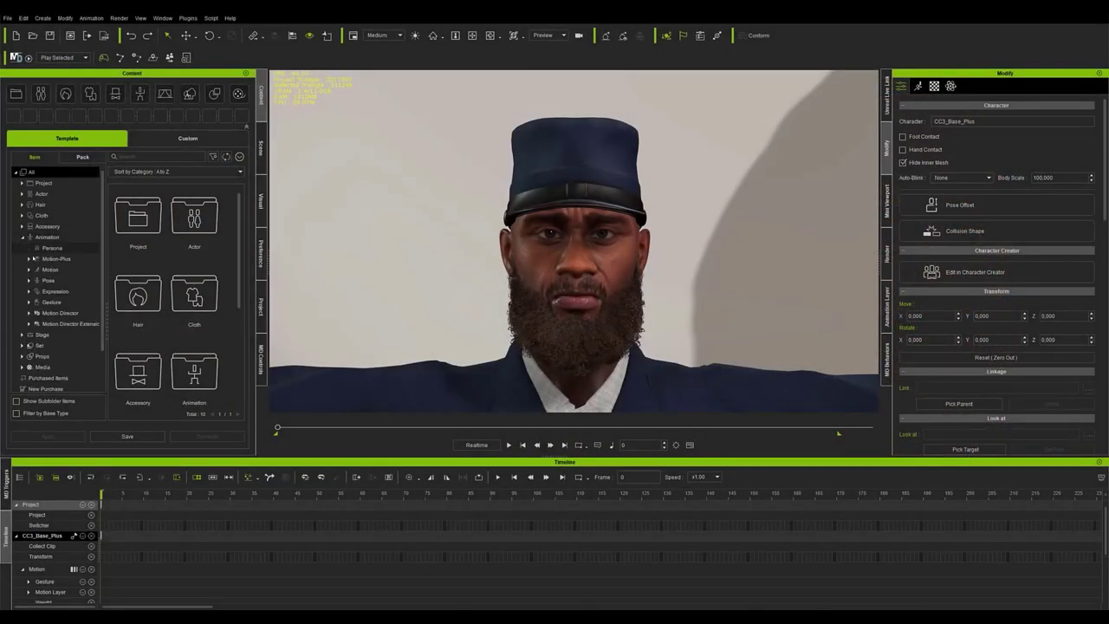
click(30, 292)
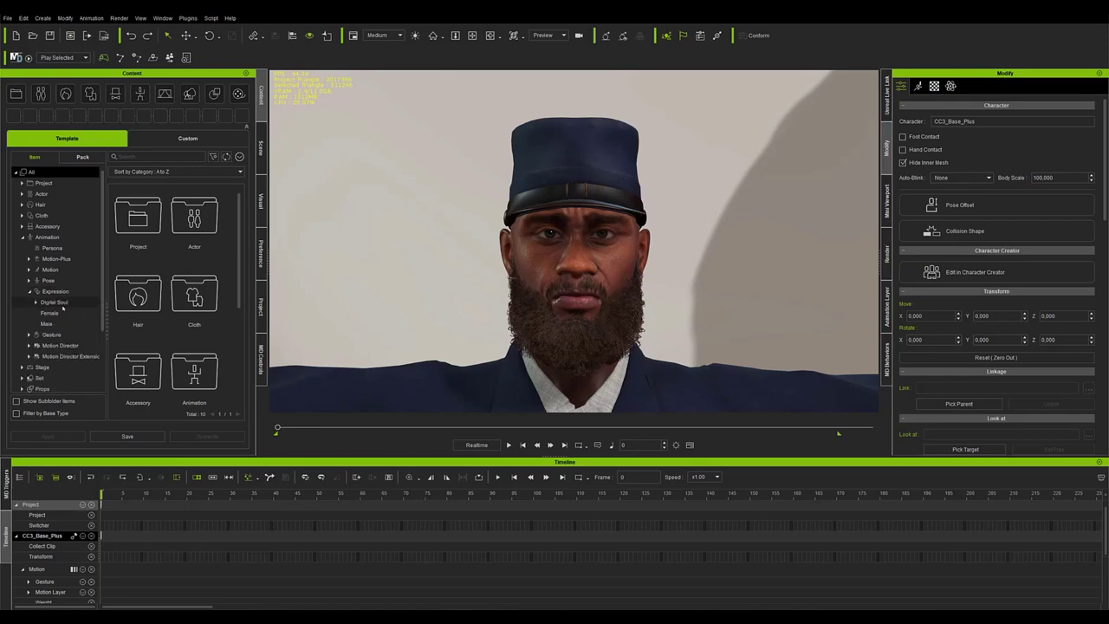
click(36, 302)
click(58, 313)
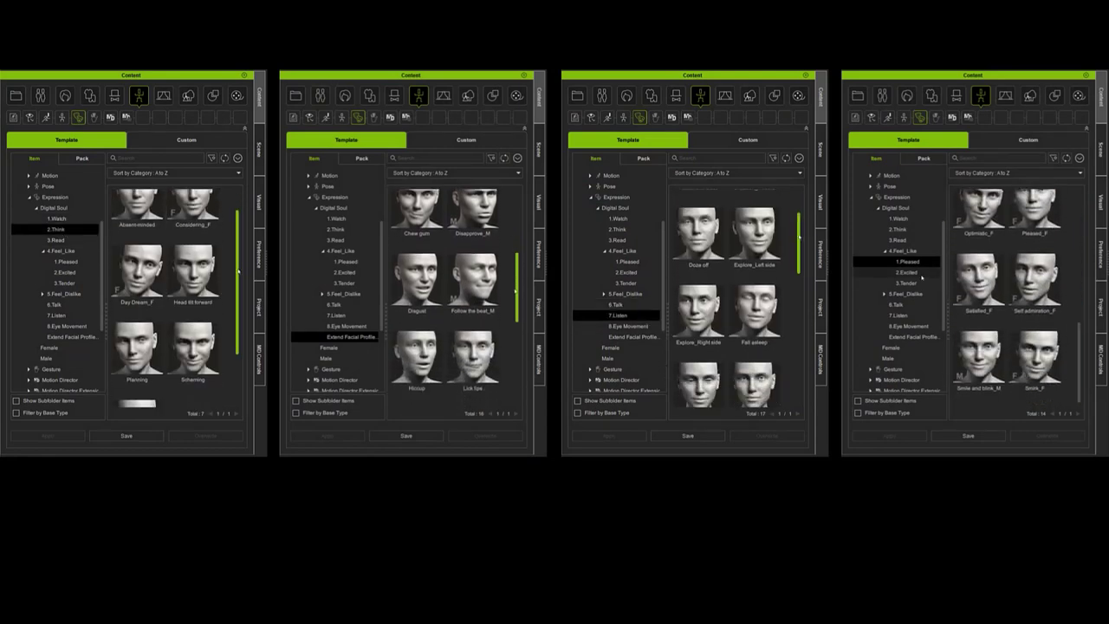
drag(194, 224, 550, 275)
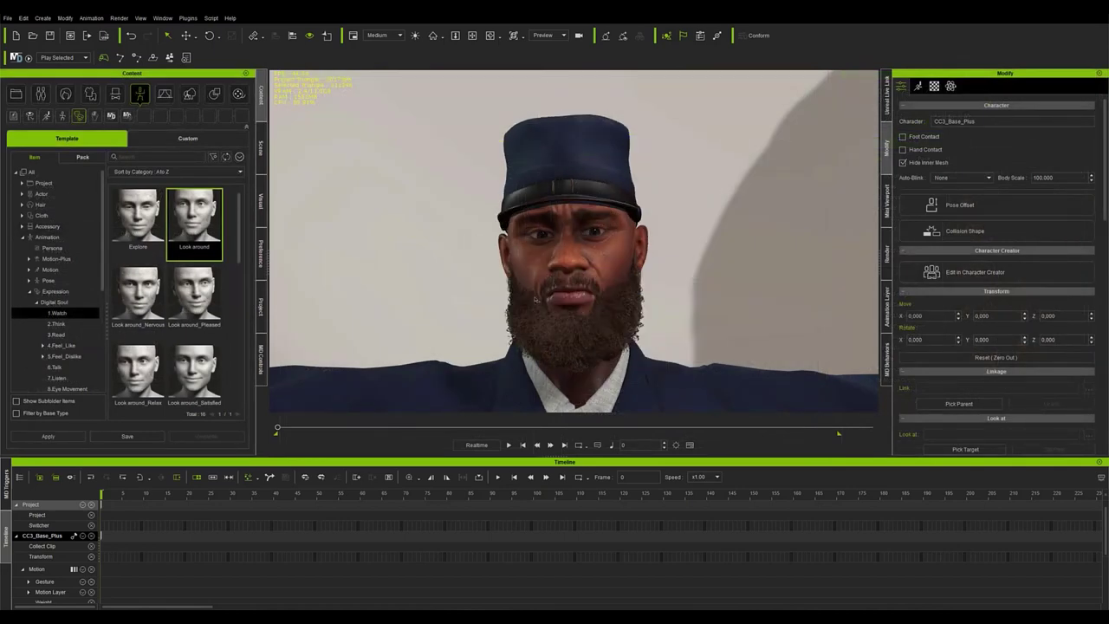
Step: Play the expression back, then record extra animation with Face Puppet
click(510, 444)
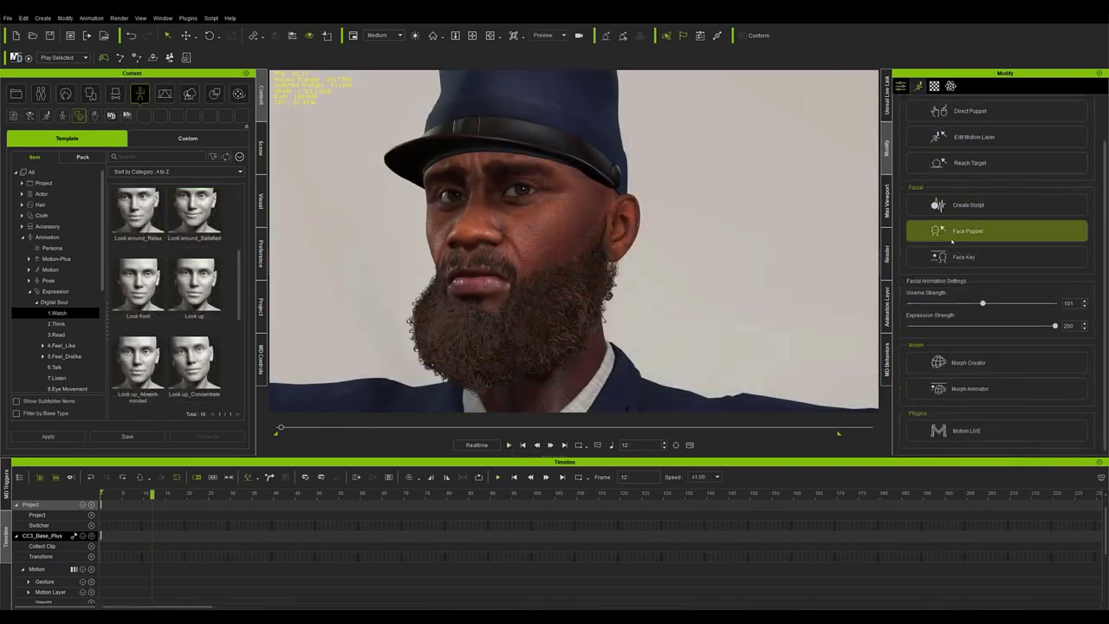
click(949, 238)
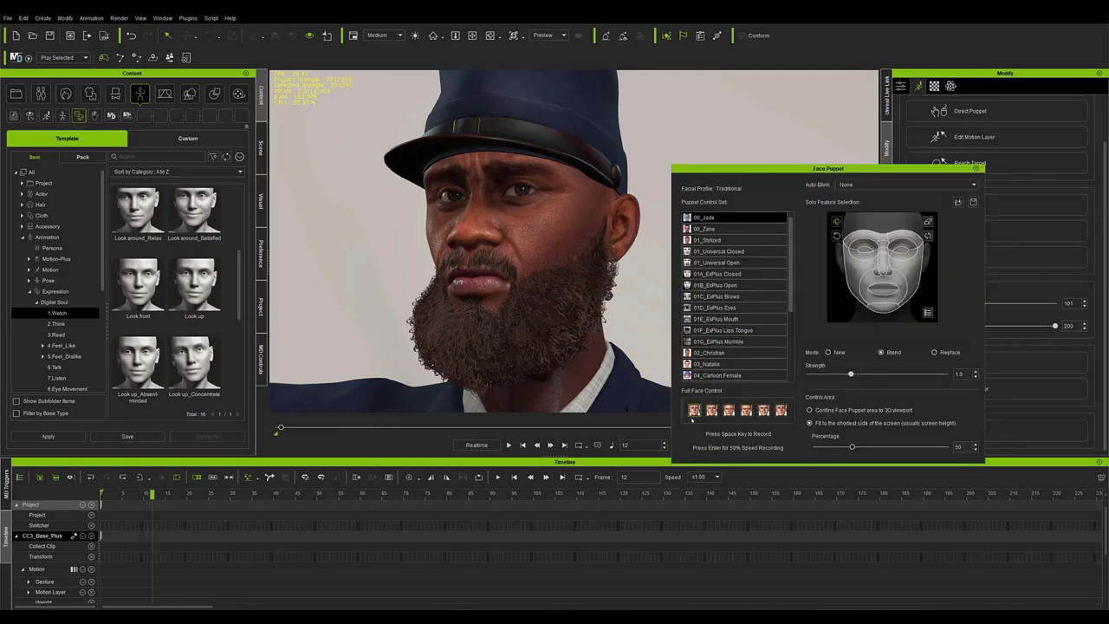
key(space)
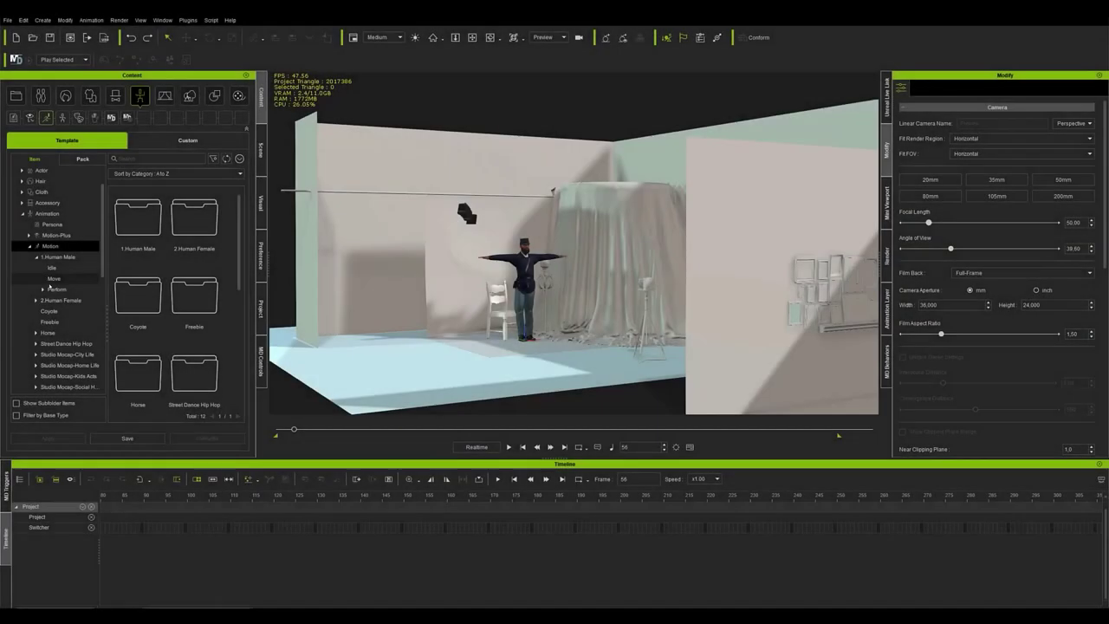
Step: Apply the 1.Human Male > Perform 'Sit Talk' motion to the soldier
click(44, 290)
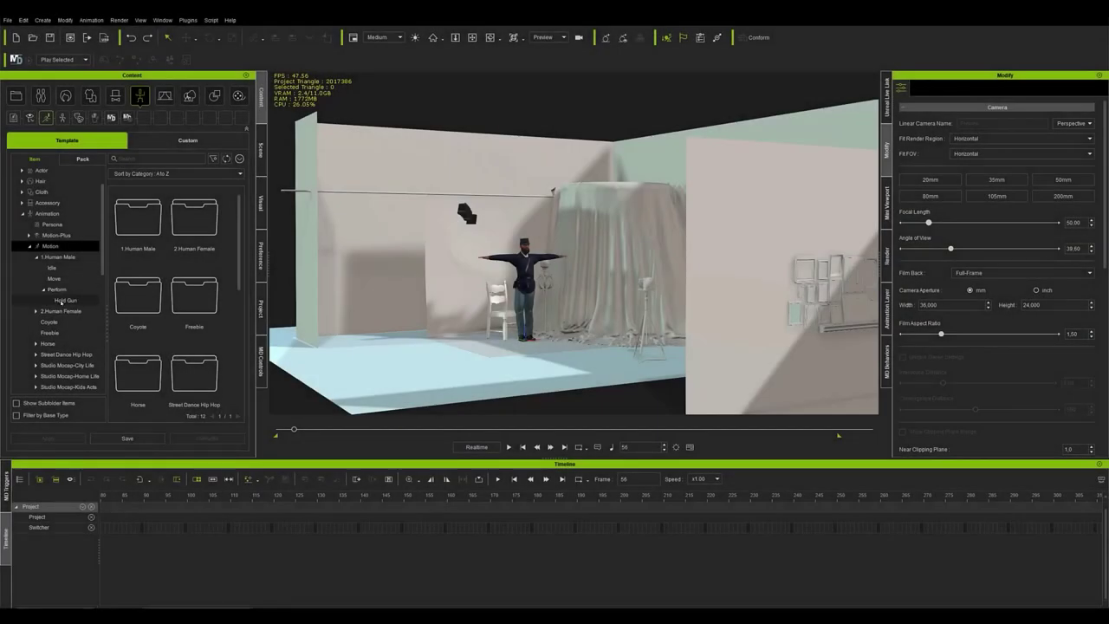
click(66, 281)
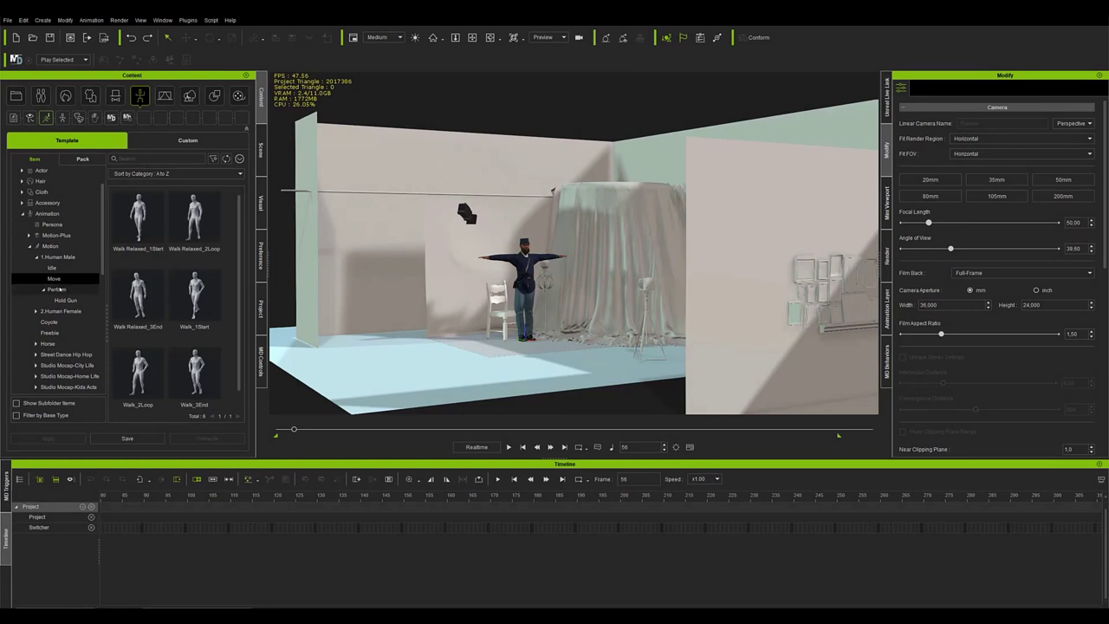
click(57, 289)
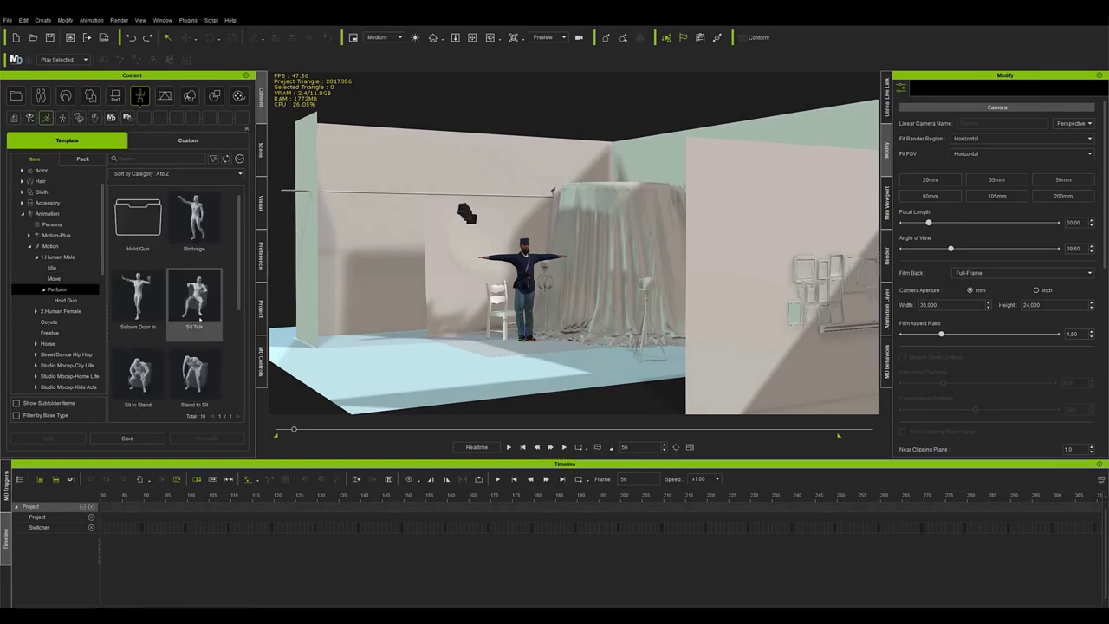
drag(197, 314, 534, 301)
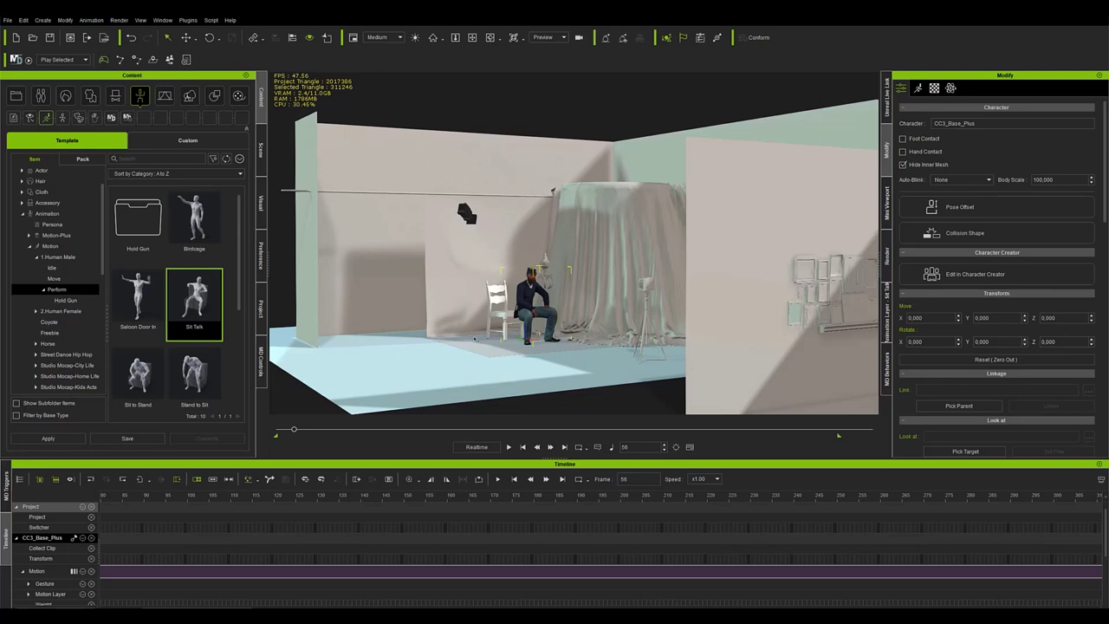
Step: Frame the soldier side-on and slide him back onto the white chair's seat
key(f)
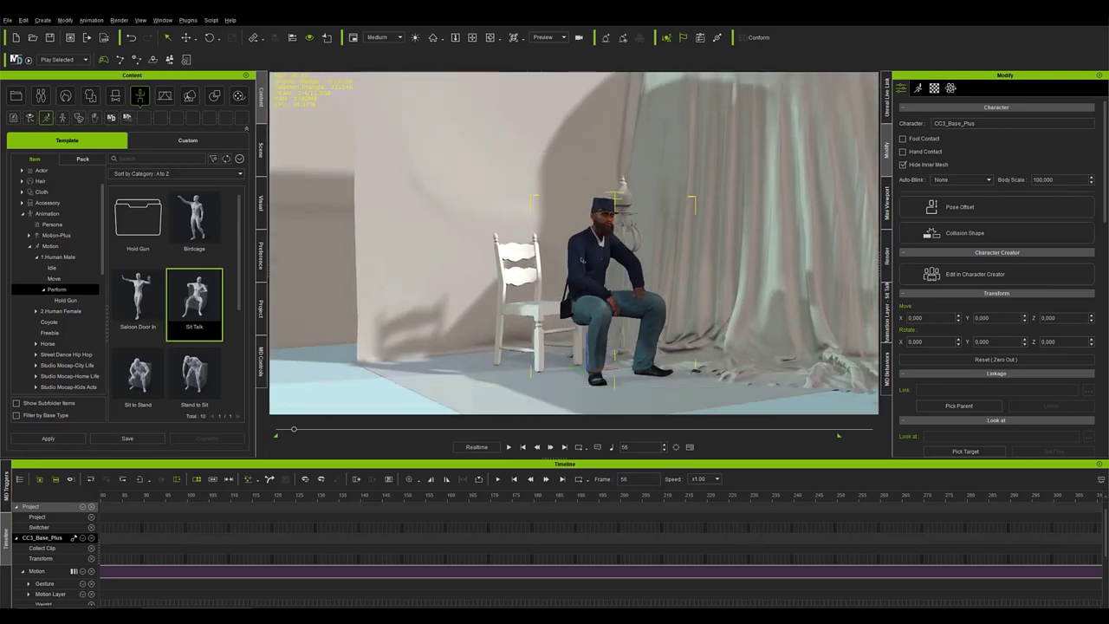
right_drag(581, 258, 502, 258)
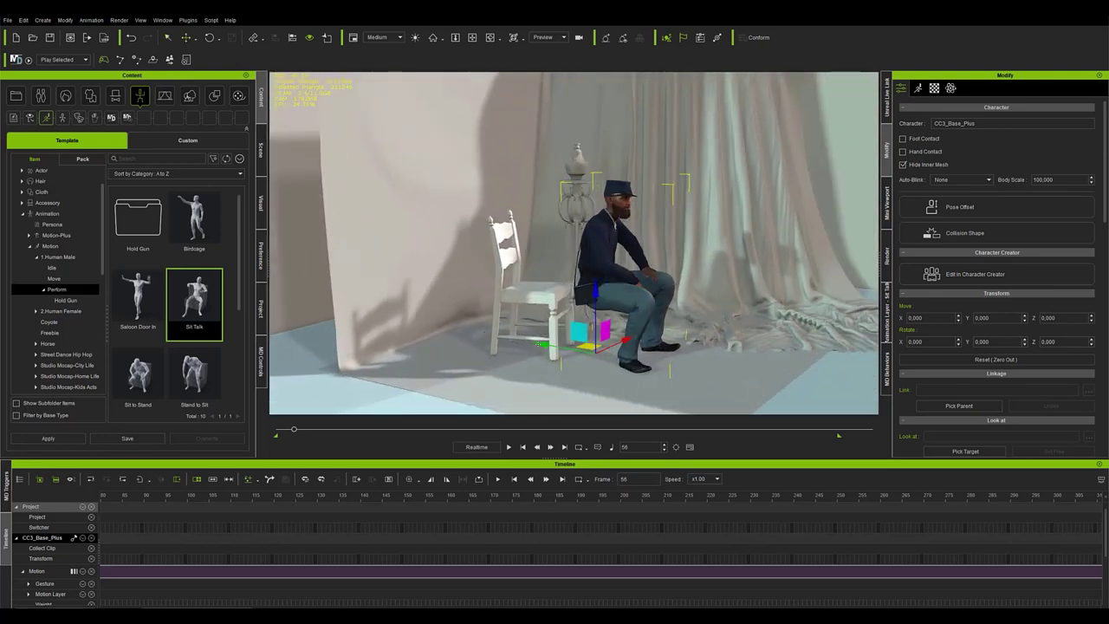
drag(538, 344, 492, 342)
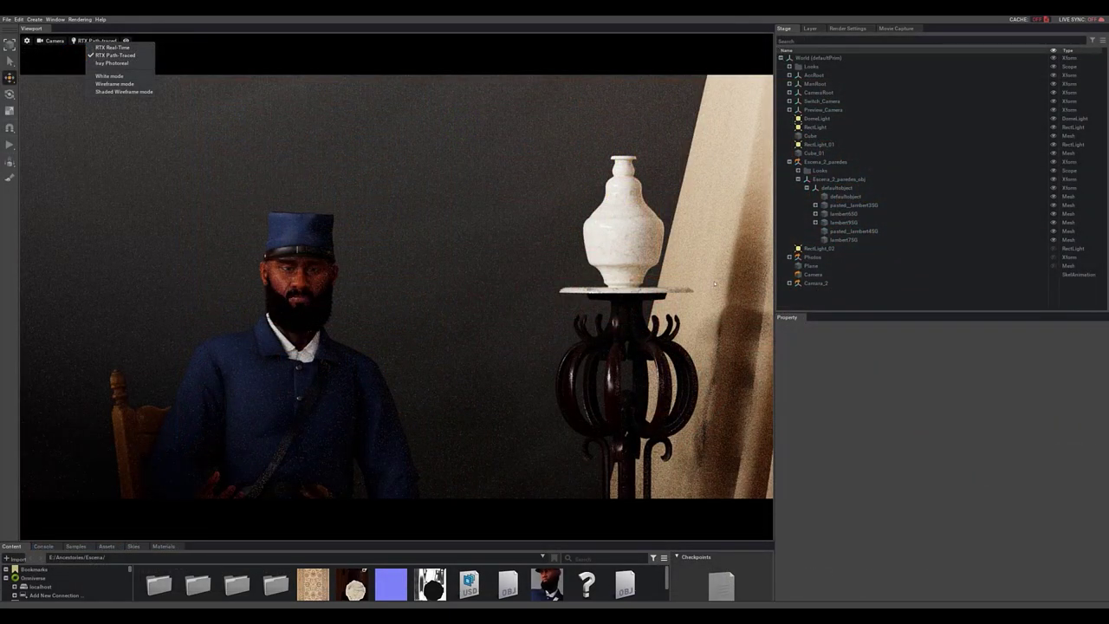
Step: Keep RTX Path-traced, move the Cube wall to Z 15.0245, and toggle a Stage item's visibility
key(Escape)
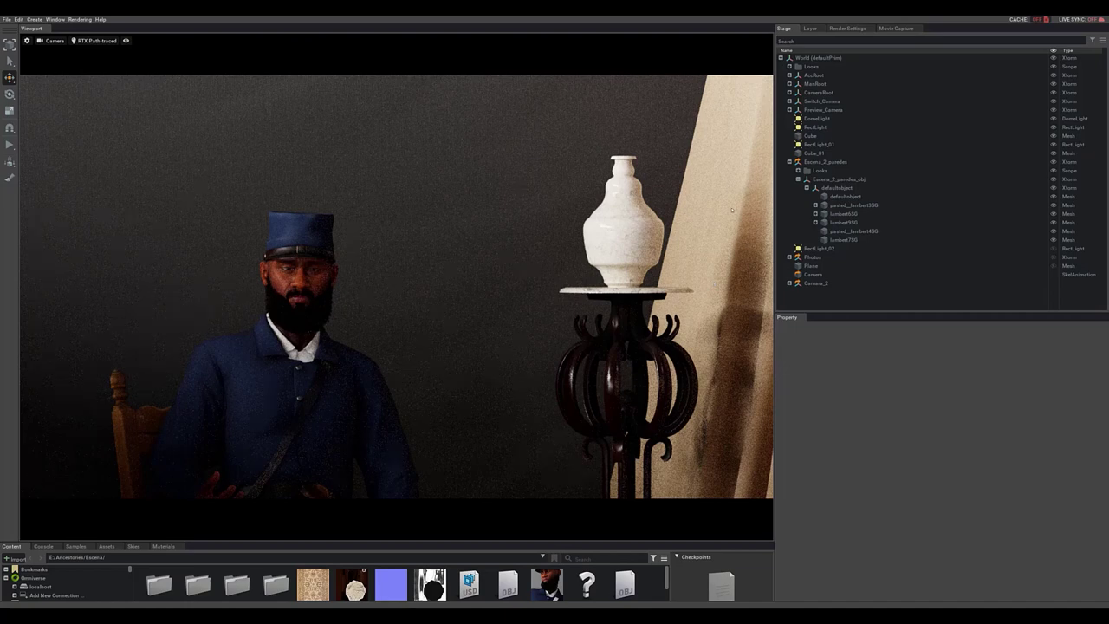
click(501, 301)
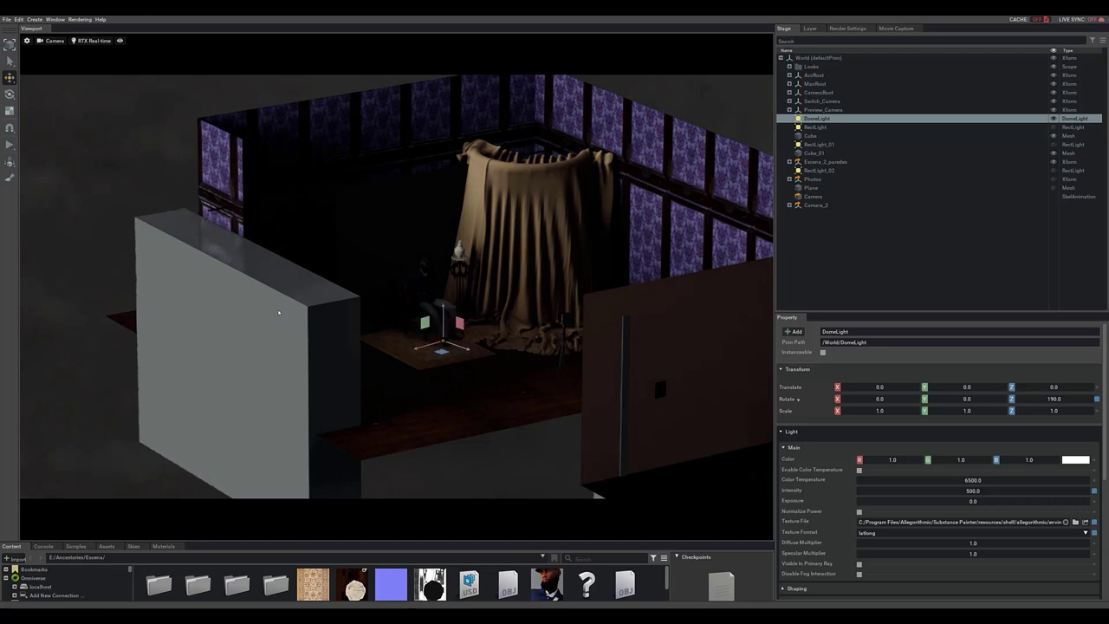
click(278, 313)
mouse_move(223, 364)
mouse_down()
mouse_move(235, 508)
mouse_move(232, 365)
mouse_up()
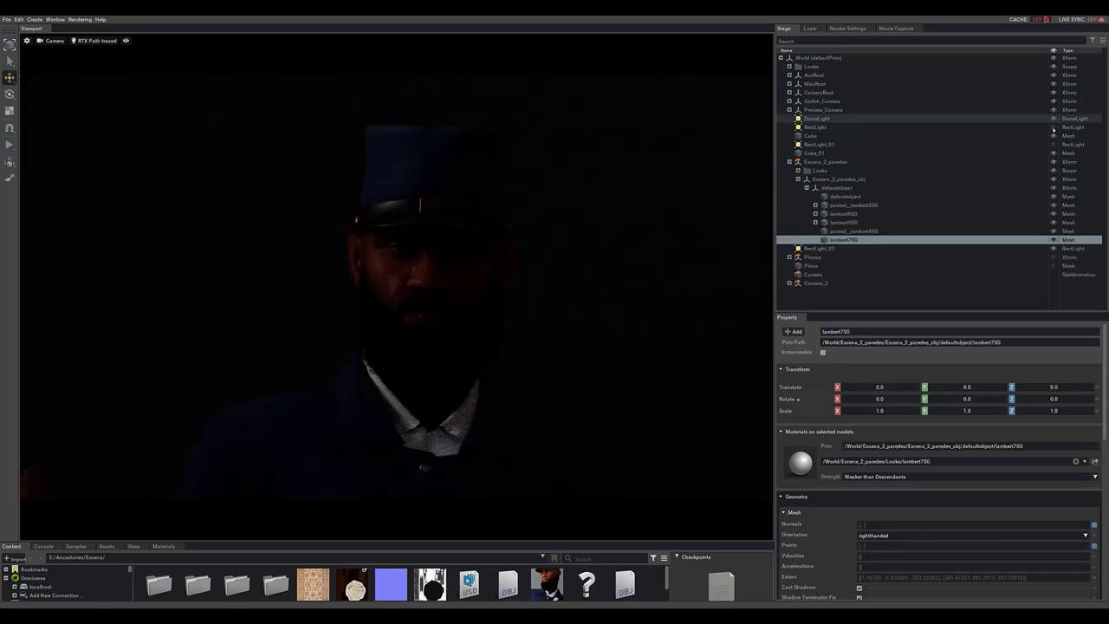
click(1054, 130)
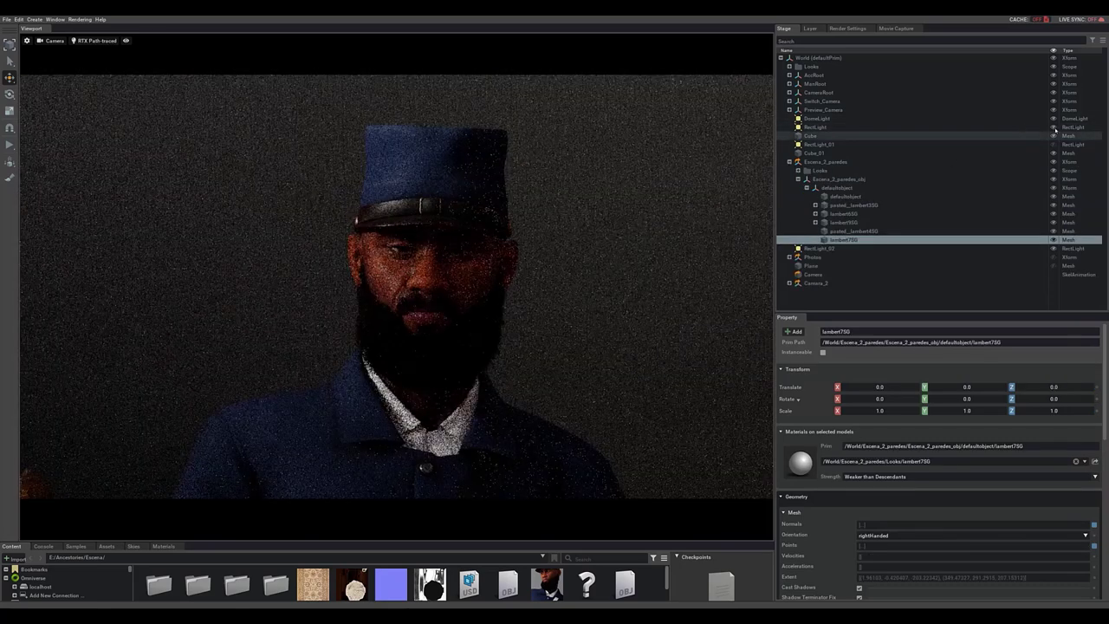